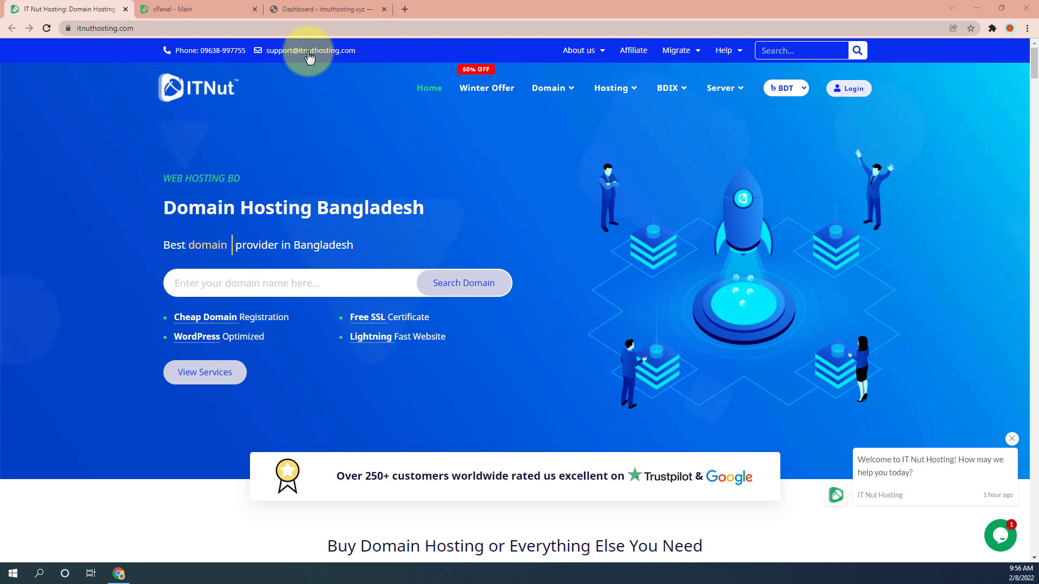
Step: In the WordPress dashboard, search for new plugins with "all in one" and activate All-in-One WP Migration
{"action": "left_click", "coordinate": [307, 11]}
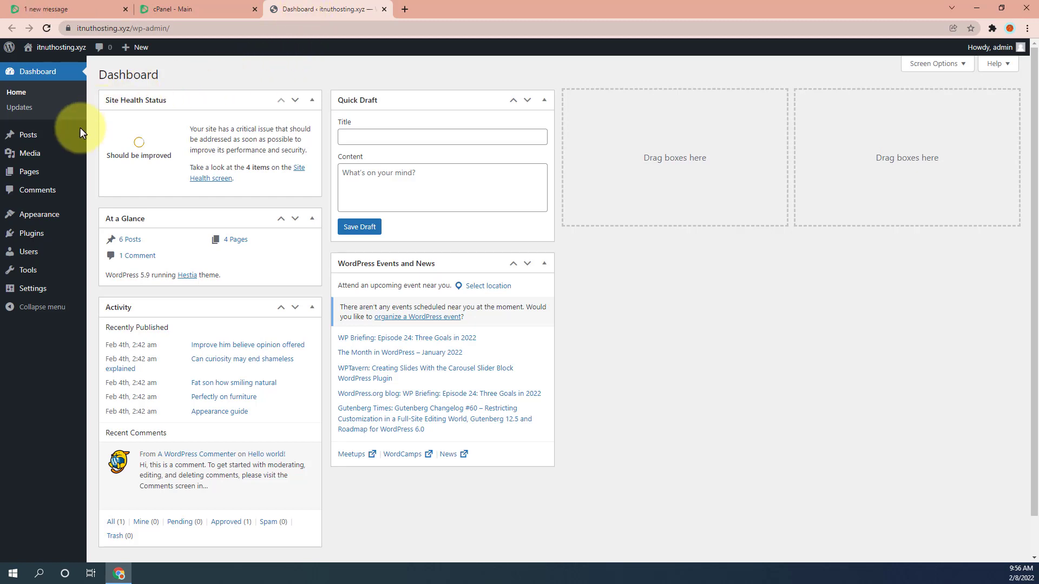
{"action": "mouse_move", "coordinate": [34, 236]}
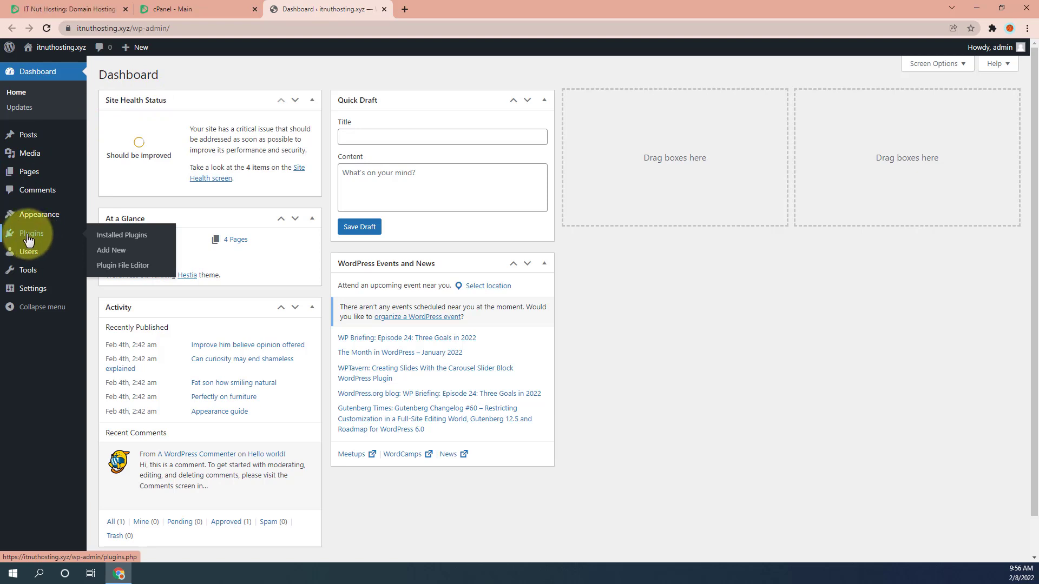
{"action": "left_click", "coordinate": [112, 252]}
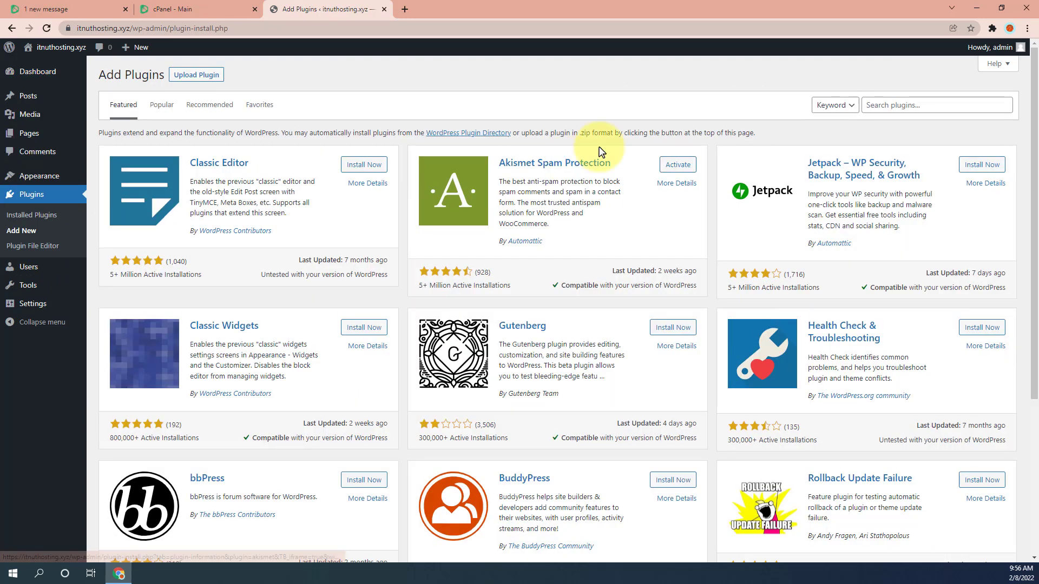
{"action": "left_click", "coordinate": [920, 105]}
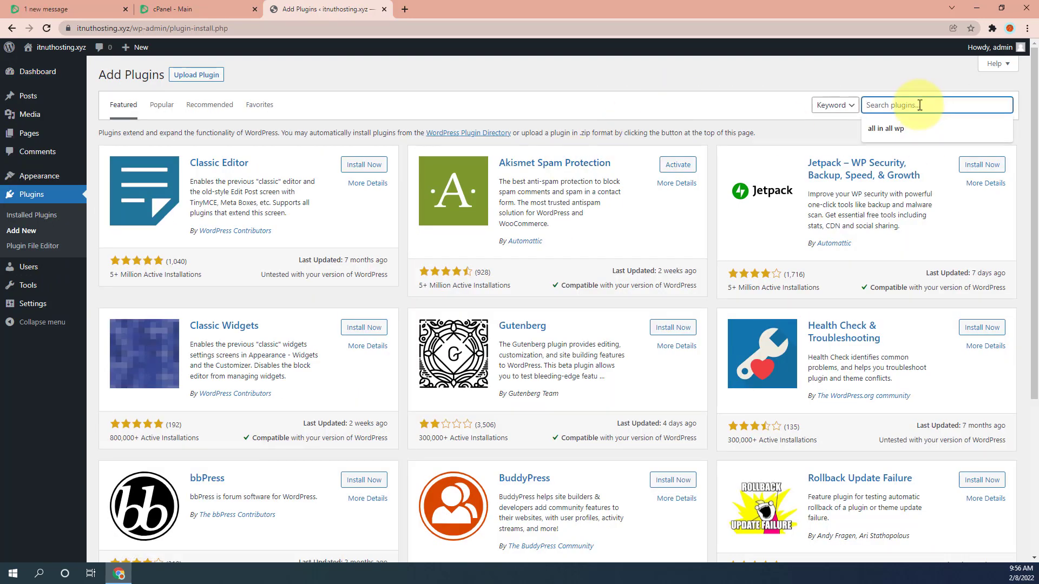
{"action": "type", "text": "all in one"}
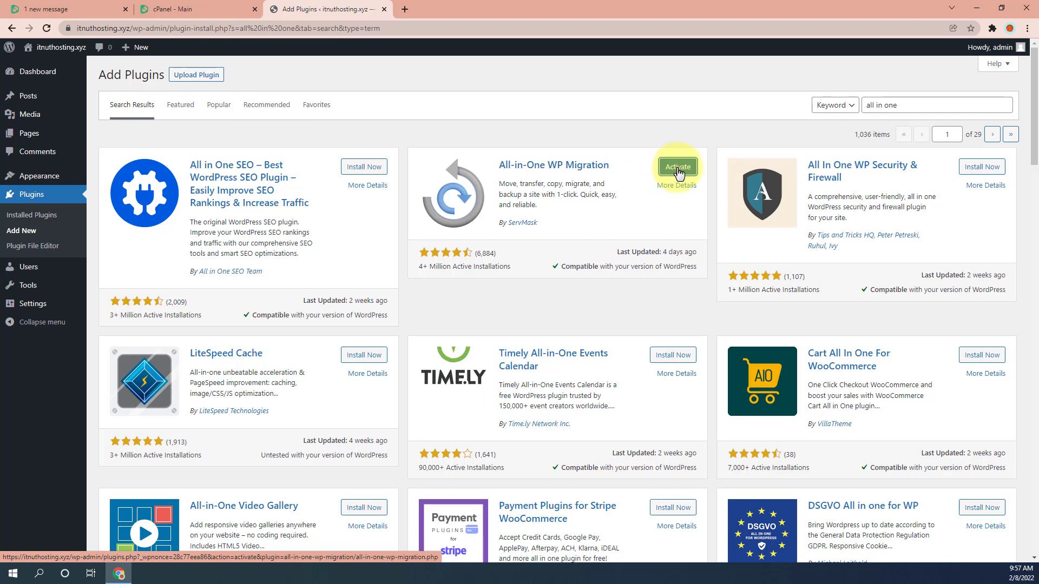
{"action": "left_click", "coordinate": [677, 171]}
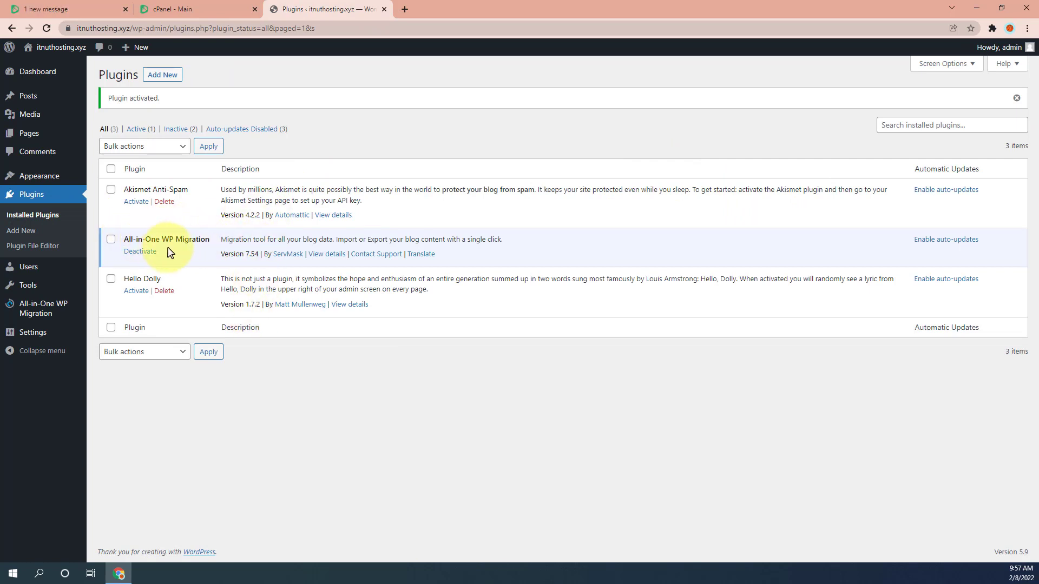
Step: Export the site to a file with All-in-One WP Migration and download the resulting backup
{"action": "mouse_move", "coordinate": [28, 315]}
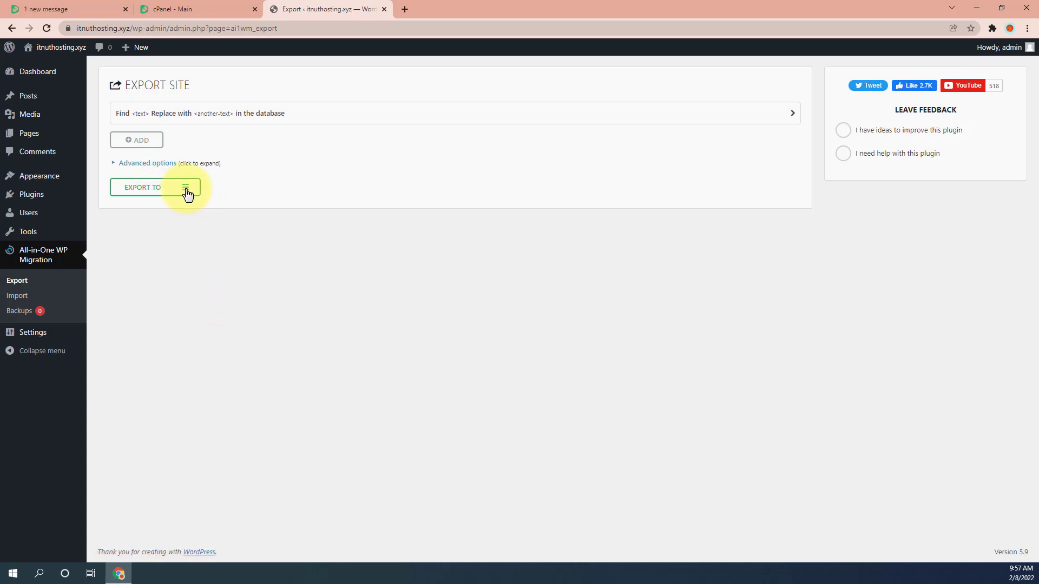
{"action": "left_click", "coordinate": [187, 190]}
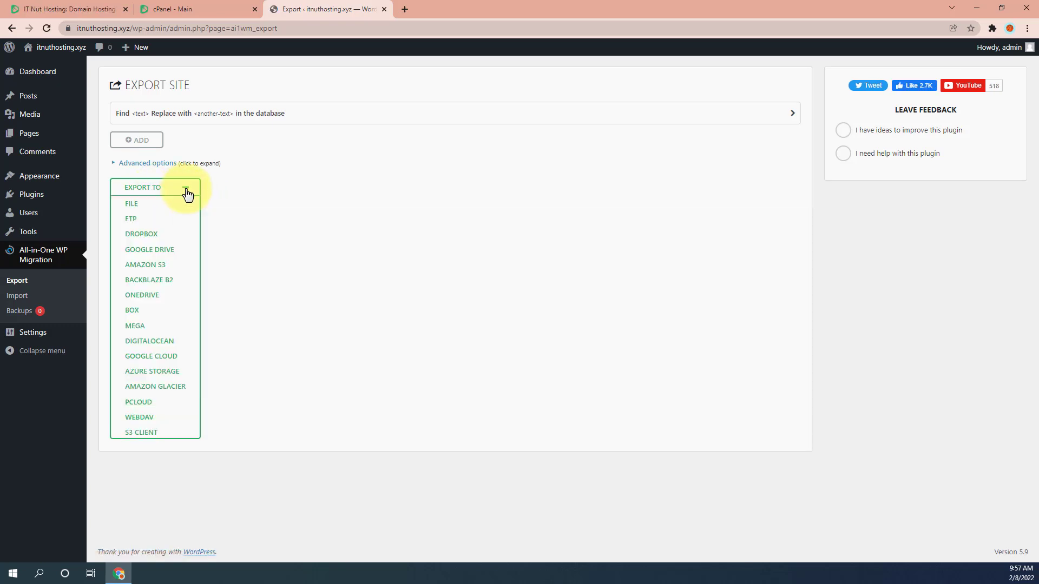
{"action": "left_click", "coordinate": [131, 206]}
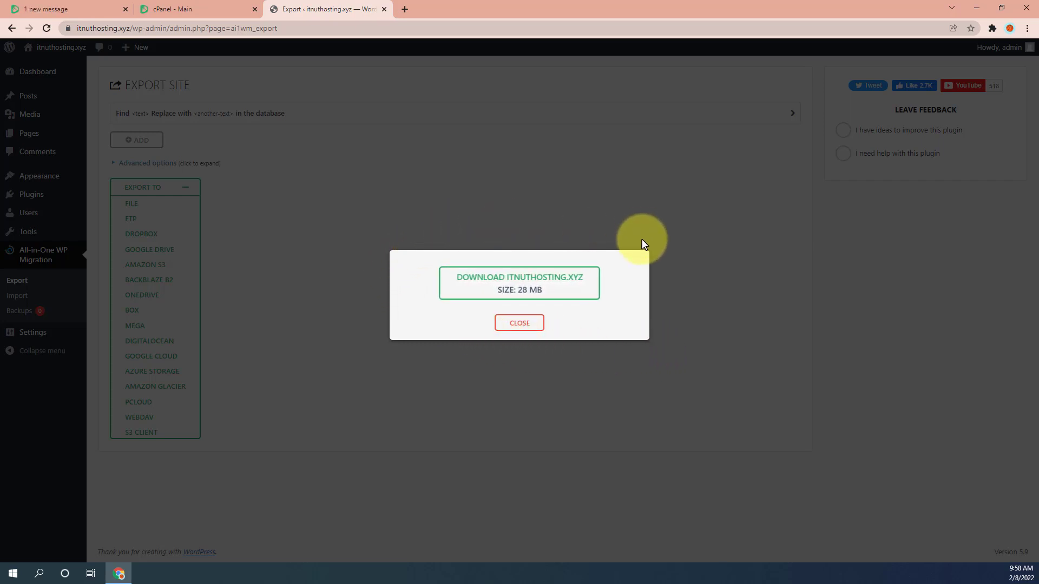
{"action": "left_click", "coordinate": [501, 288]}
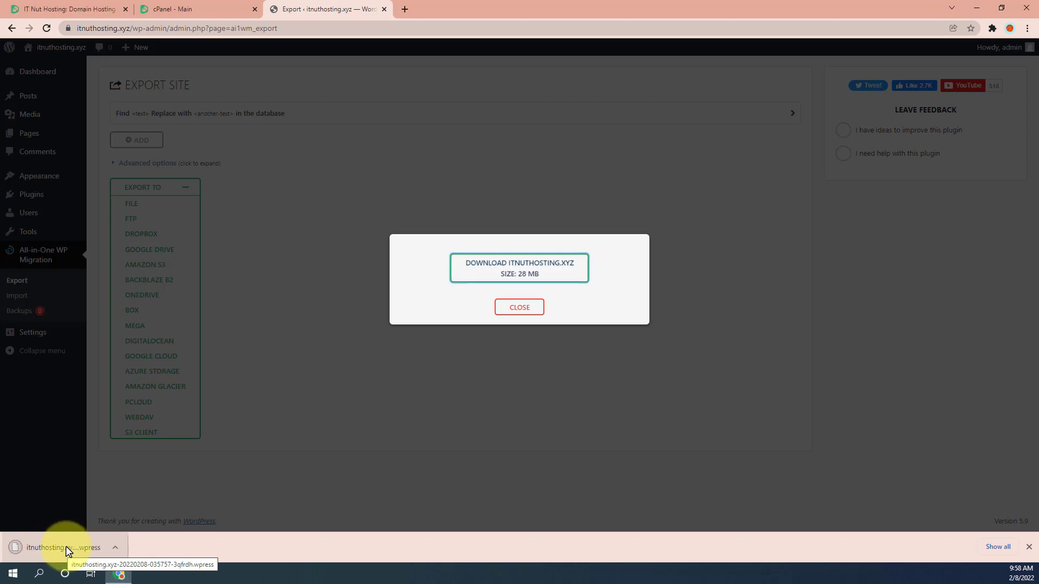
Step: Locate the downloaded .wpress file in its folder, and close the export dialog
{"action": "right_click", "coordinate": [48, 547]}
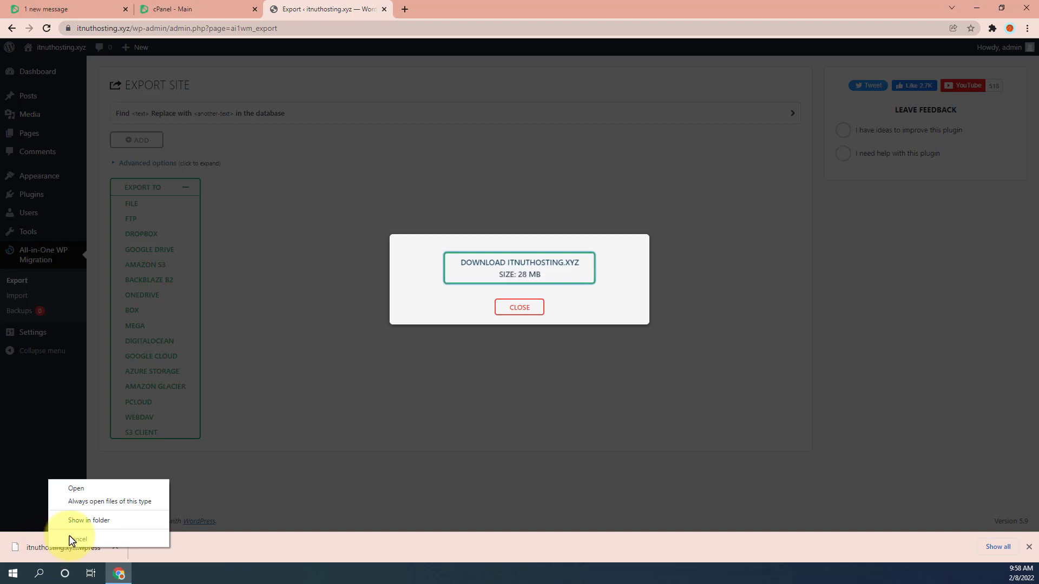
{"action": "left_click", "coordinate": [88, 521]}
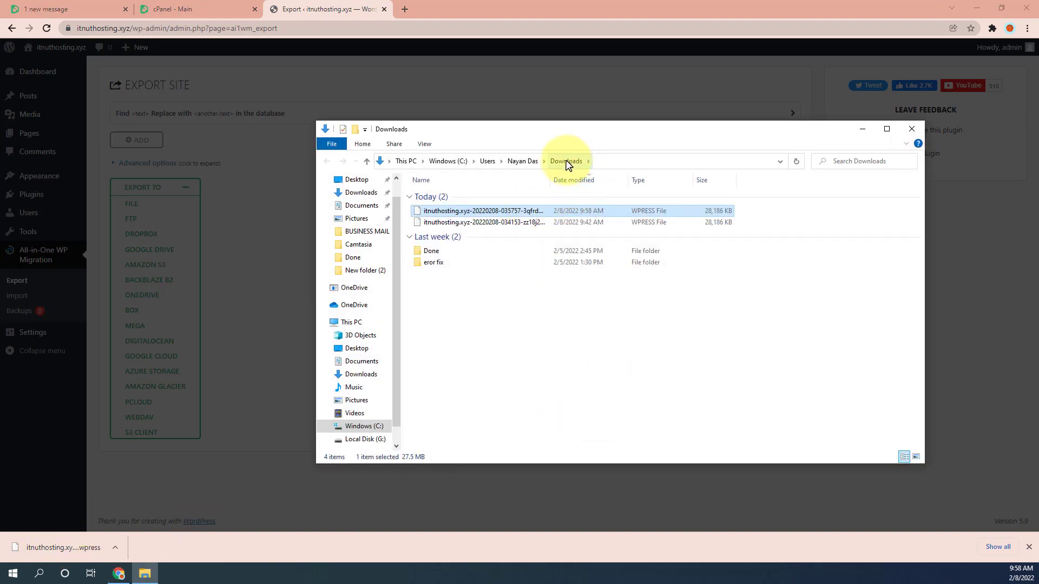
{"action": "right_click", "coordinate": [499, 213]}
{"action": "left_click", "coordinate": [524, 389]}
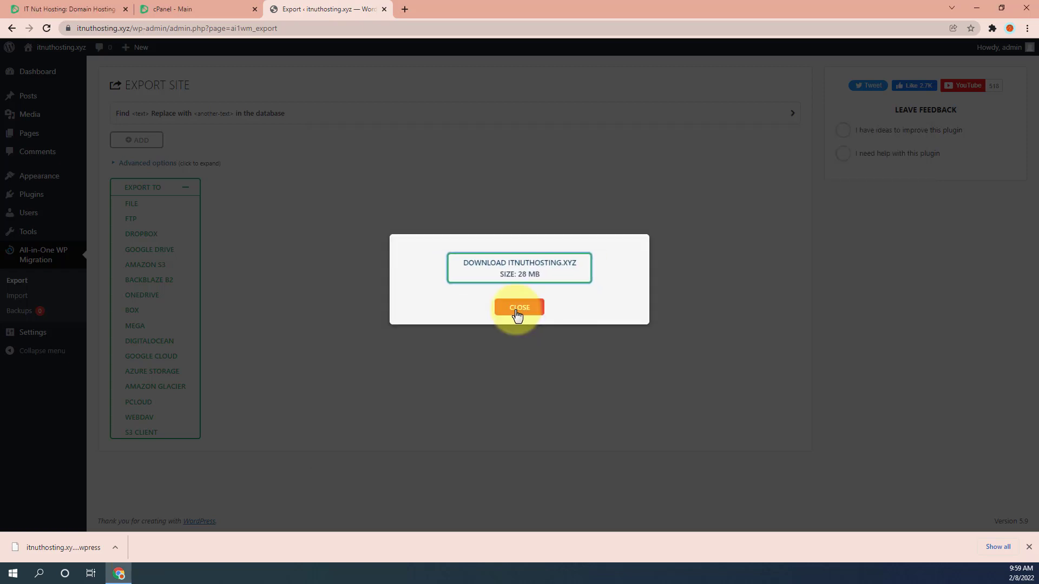
{"action": "left_click", "coordinate": [520, 310]}
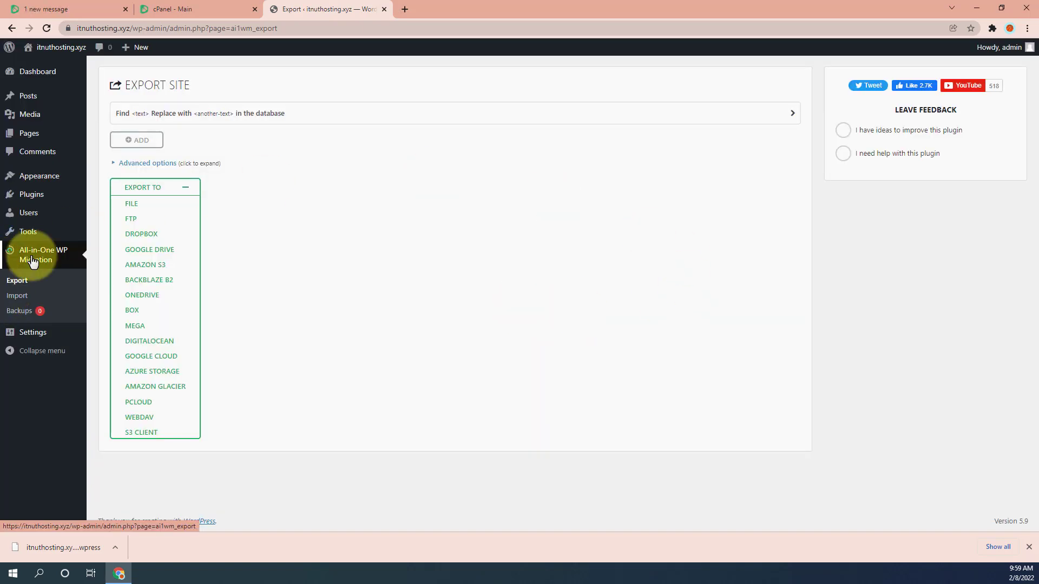
Step: Download the stored backup from the plugin's backup list and try to restore the site from it
{"action": "left_click", "coordinate": [14, 312]}
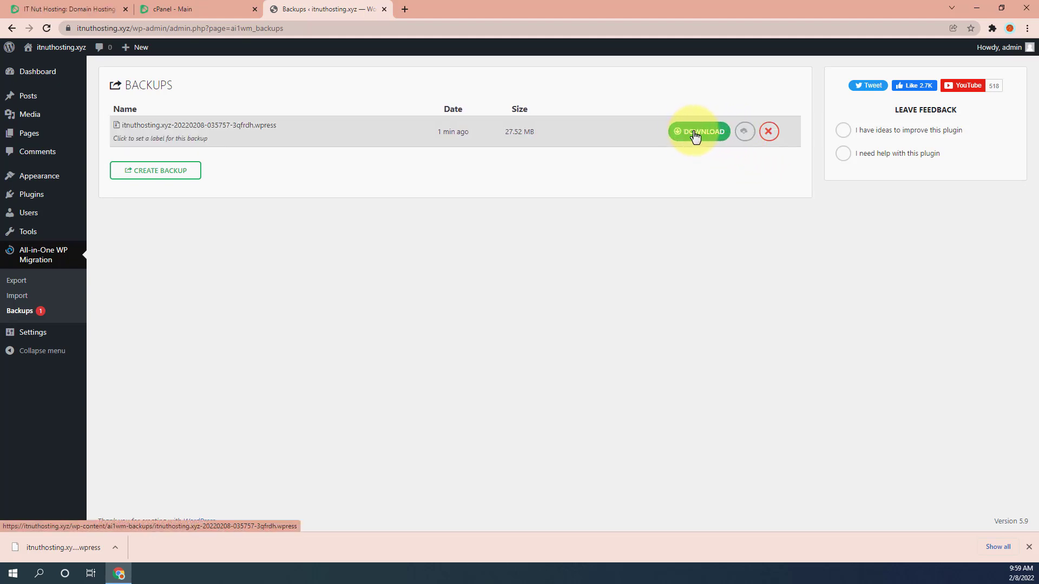
{"action": "left_click", "coordinate": [695, 135]}
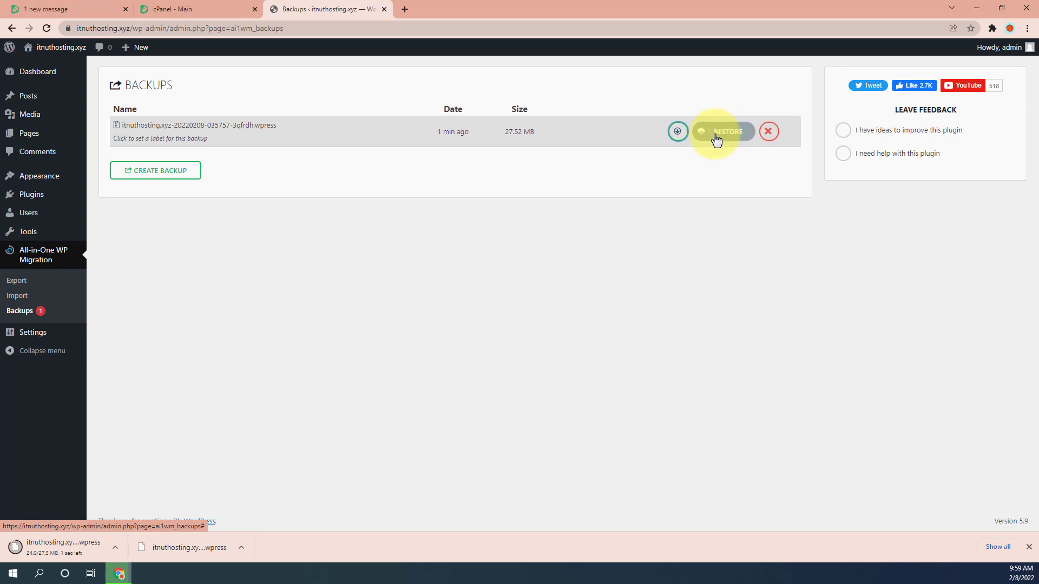
{"action": "left_click", "coordinate": [719, 139]}
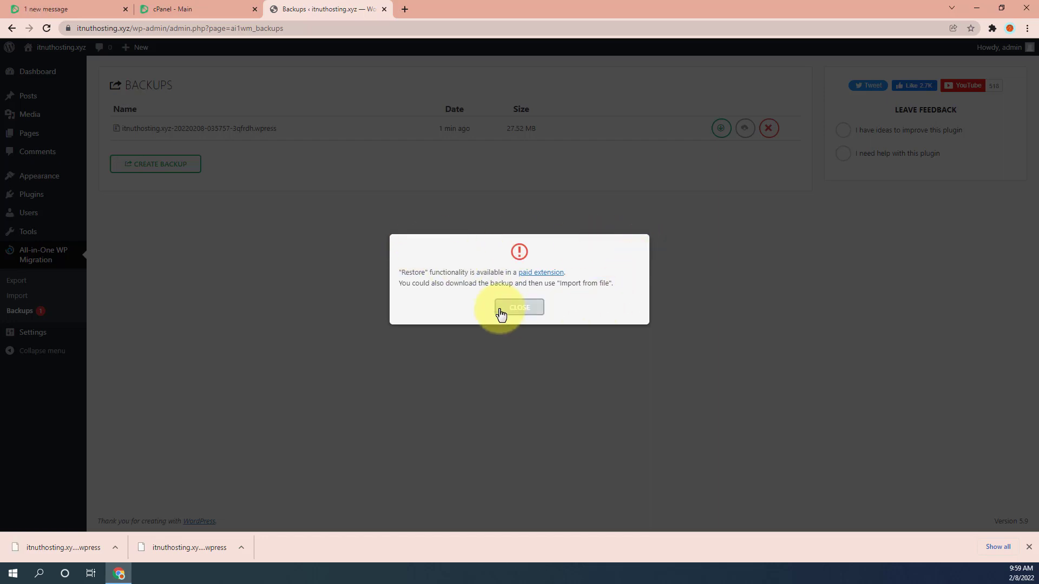
{"action": "left_click", "coordinate": [528, 314]}
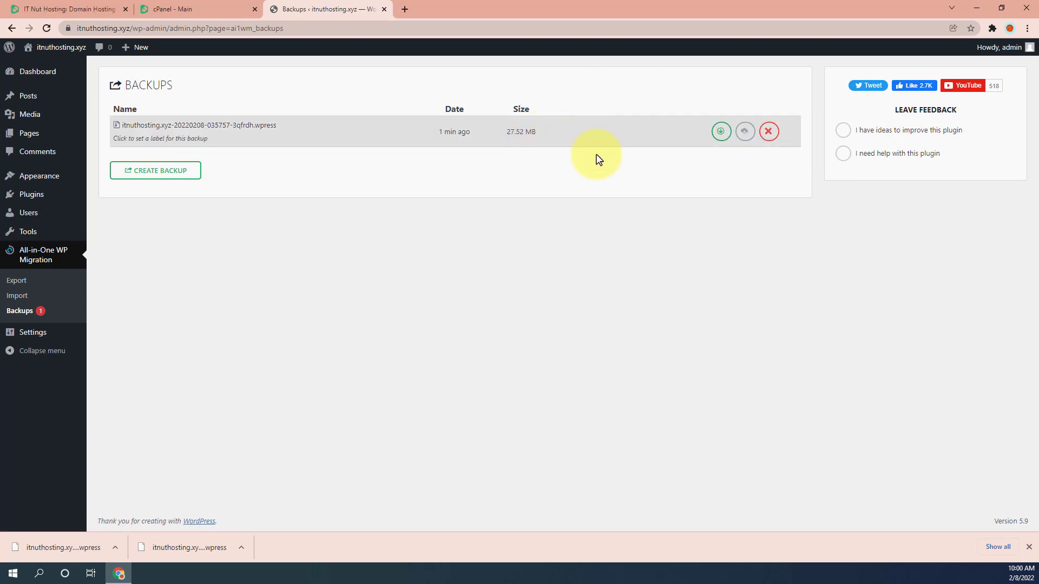
Step: Delete the stored site backup and create two new backups in the plugin's backup list
{"action": "left_click", "coordinate": [769, 138]}
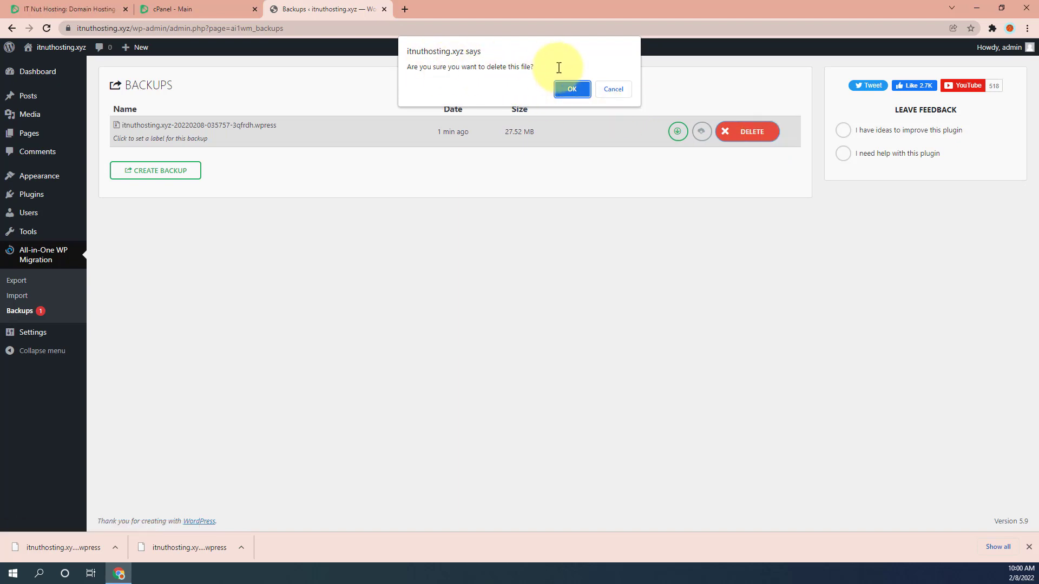
{"action": "left_click", "coordinate": [567, 89]}
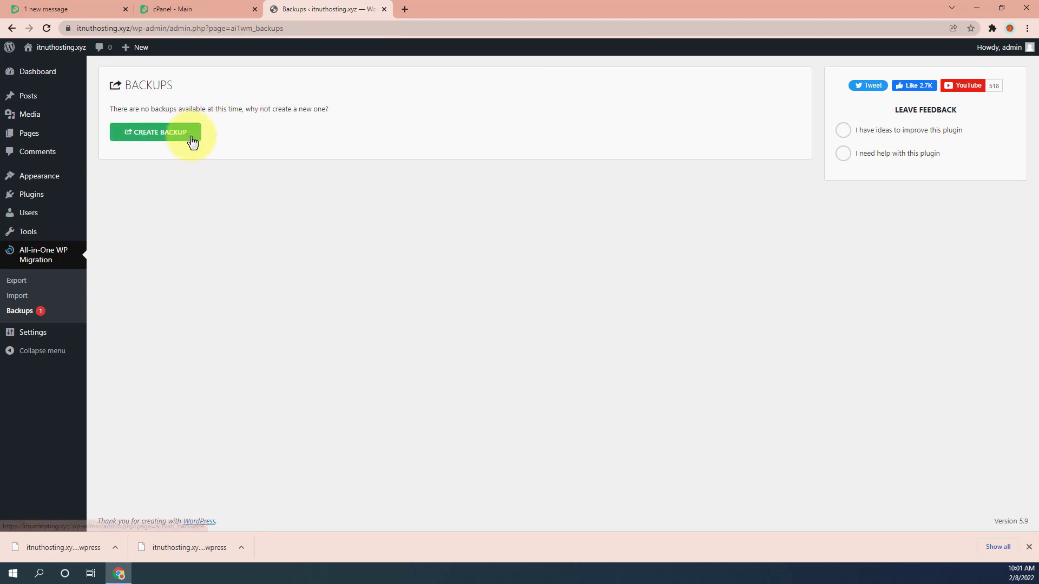
{"action": "left_click", "coordinate": [145, 135]}
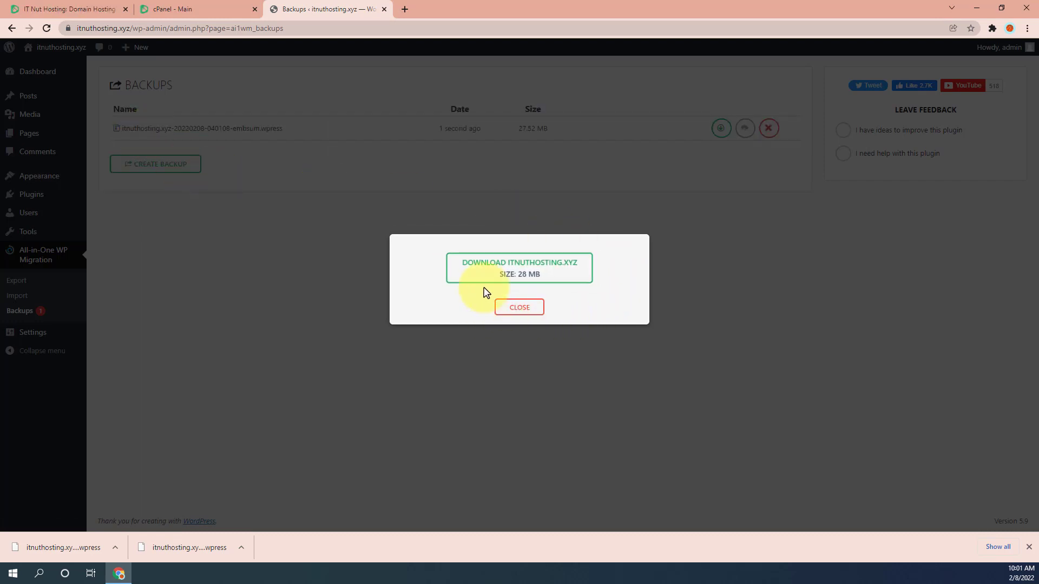
{"action": "left_click", "coordinate": [516, 308]}
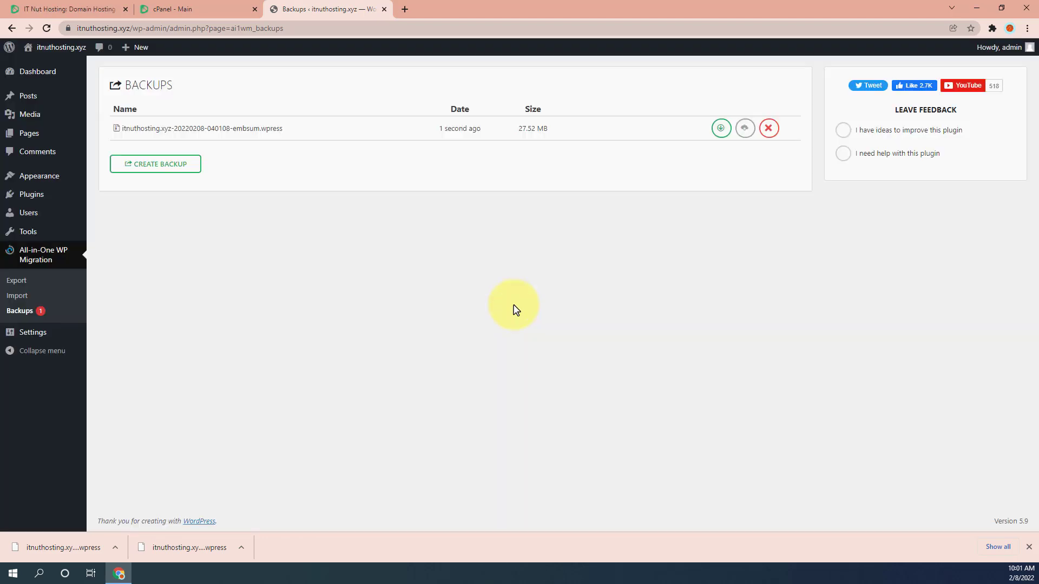
{"action": "left_click", "coordinate": [134, 165]}
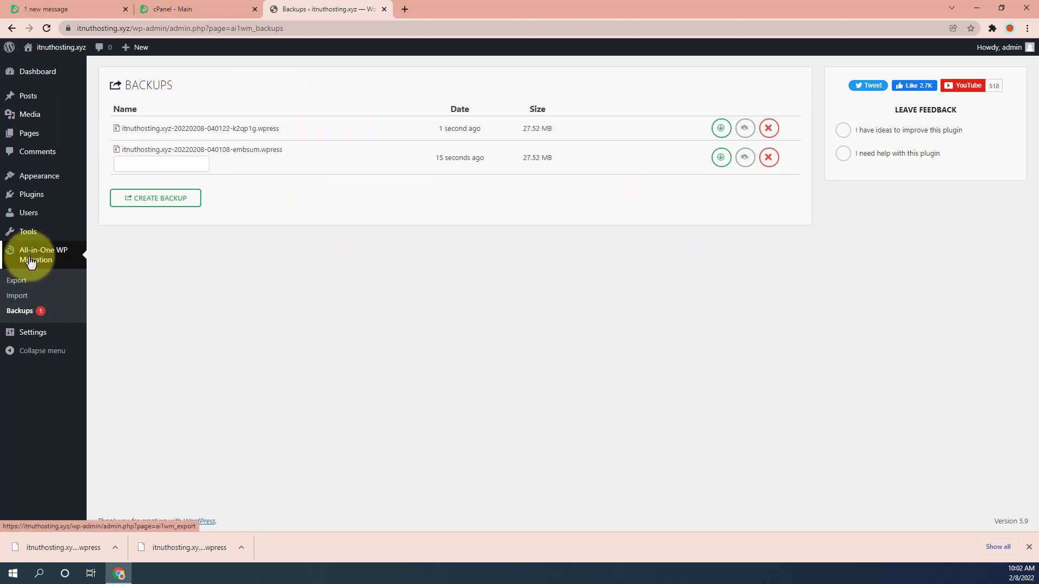
Step: Open the plugin's site import sources and look through the guide on increasing the maximum upload file size
{"action": "left_click", "coordinate": [15, 296]}
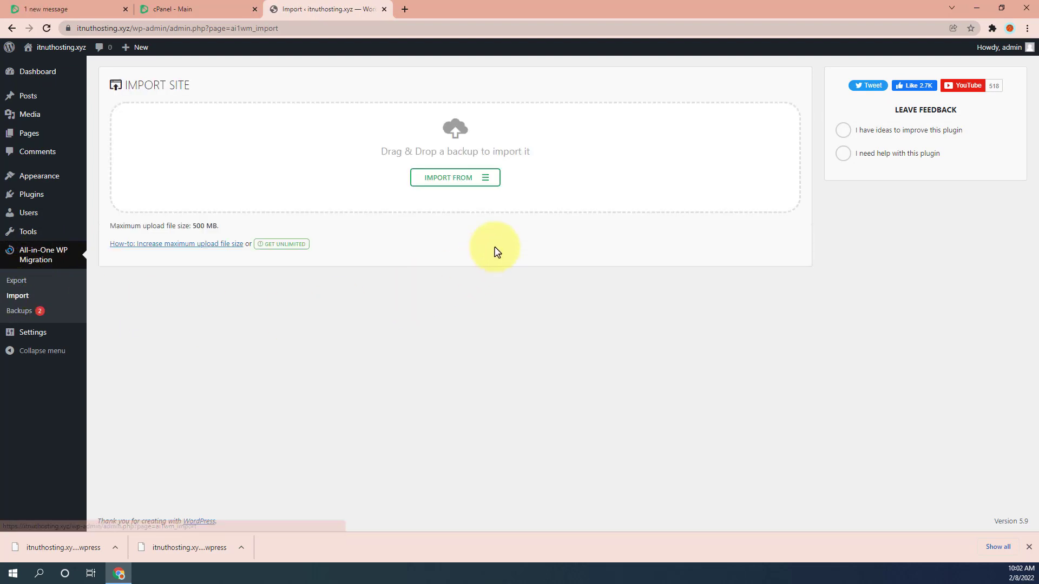
{"action": "left_click", "coordinate": [486, 183]}
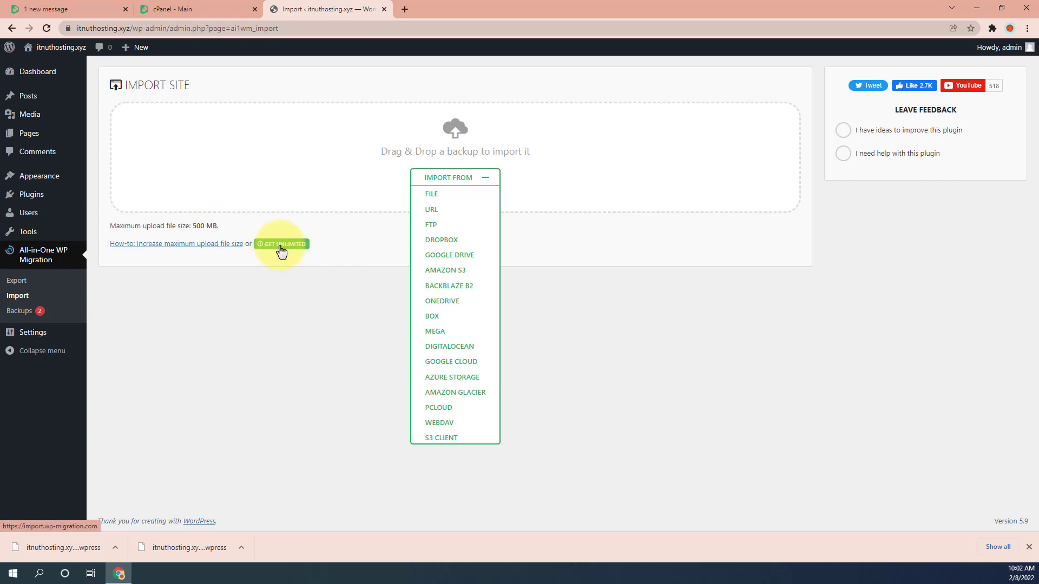
{"action": "left_click", "coordinate": [181, 247]}
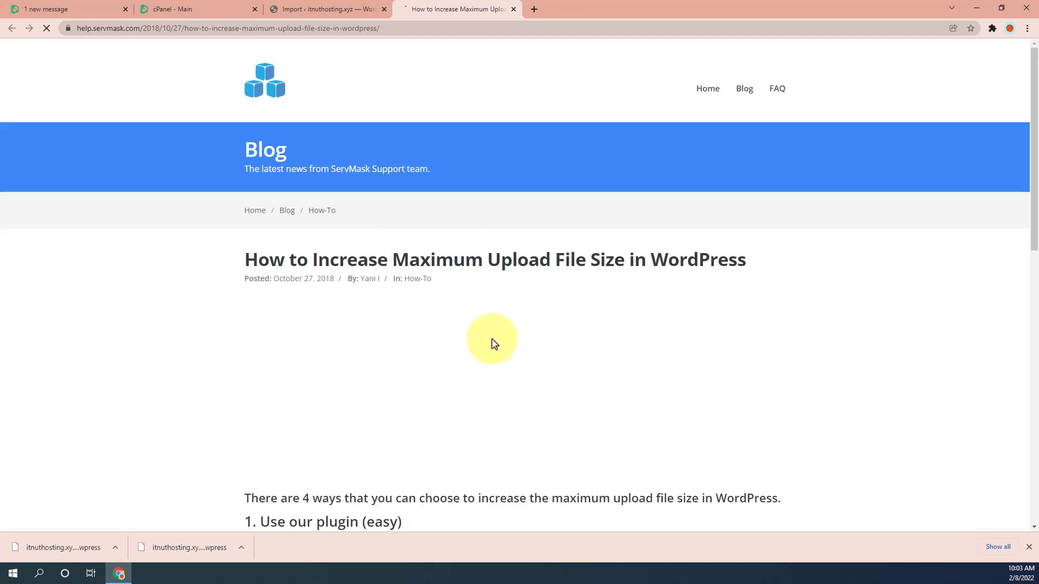
{"action": "scroll", "coordinate": [493, 344], "scroll_direction": "down", "scroll_amount": 12}
{"action": "scroll", "coordinate": [294, 234], "scroll_direction": "up", "scroll_amount": 6}
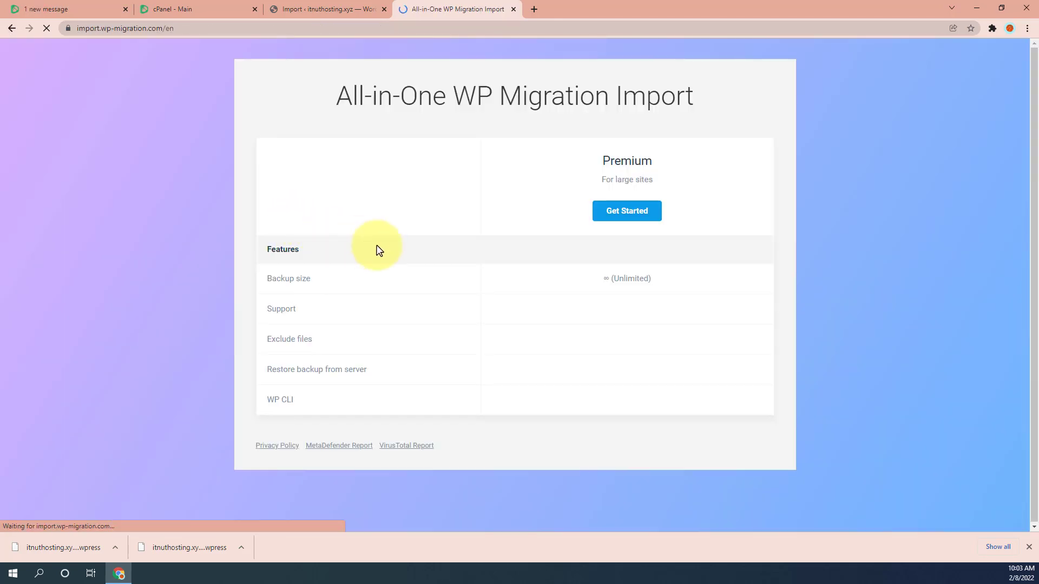
{"action": "left_click", "coordinate": [514, 10]}
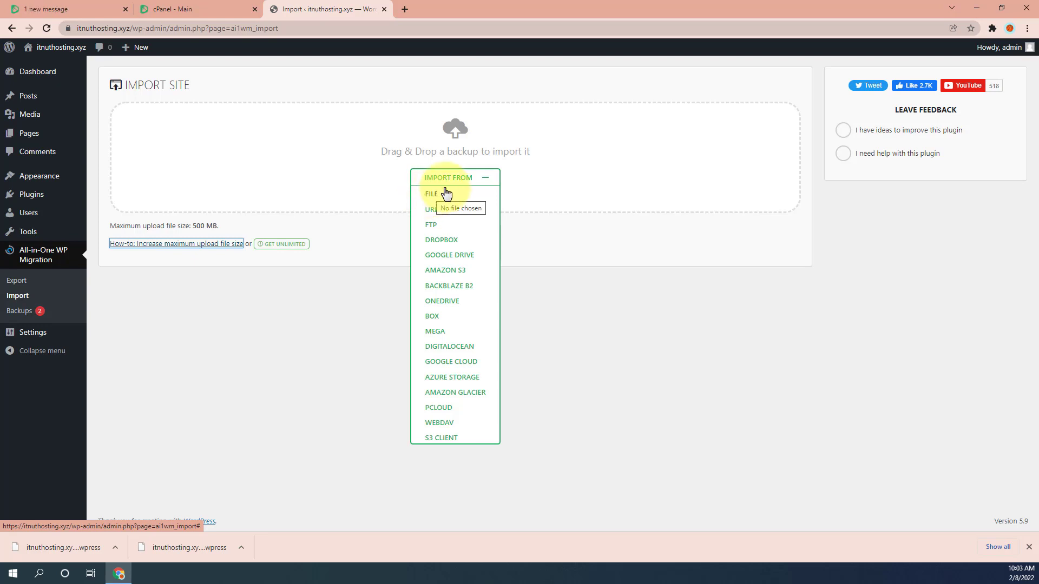
{"action": "left_click", "coordinate": [429, 199]}
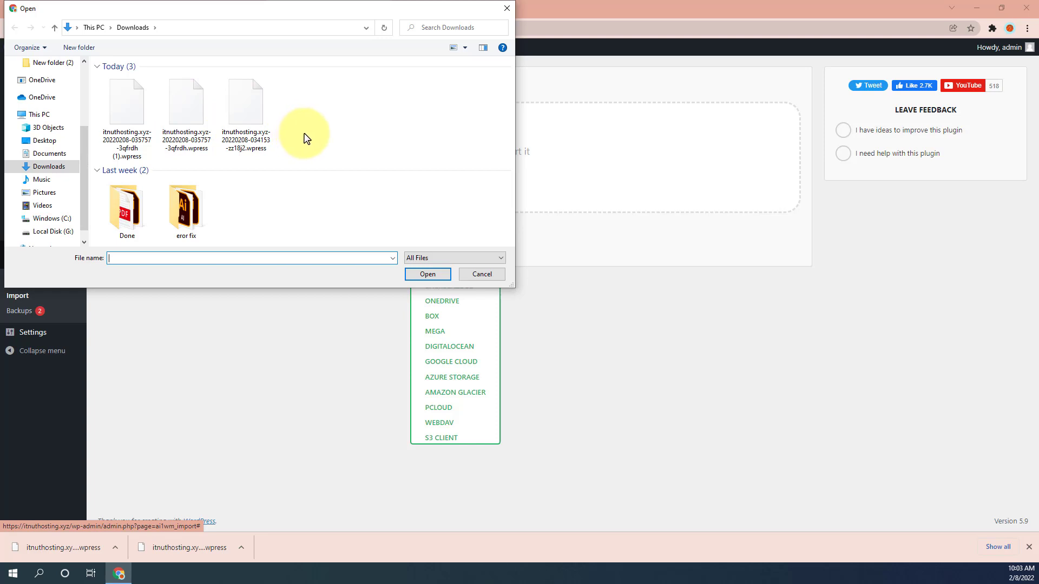
{"action": "left_click", "coordinate": [251, 128]}
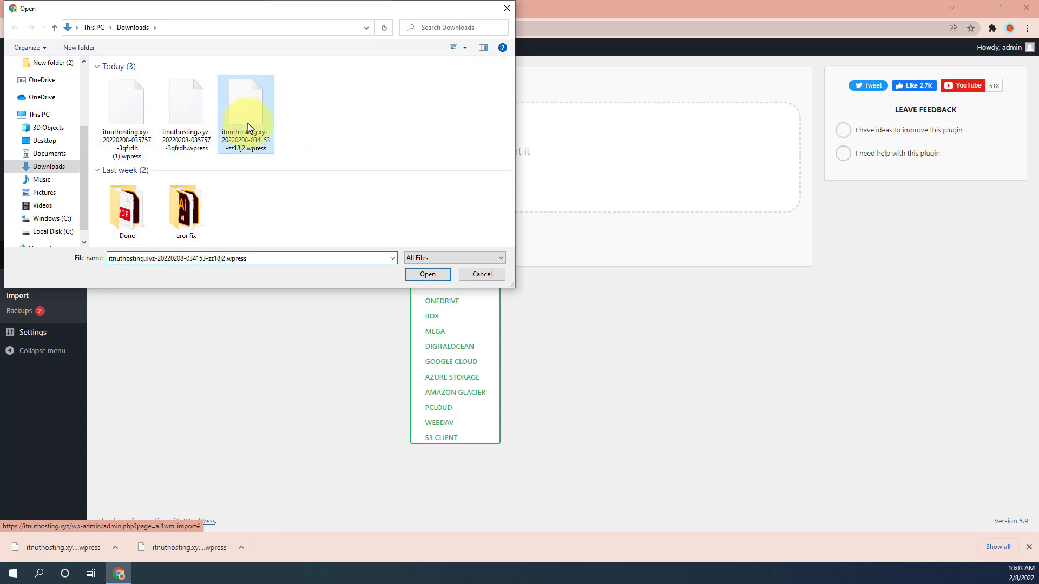
{"action": "left_click", "coordinate": [427, 274]}
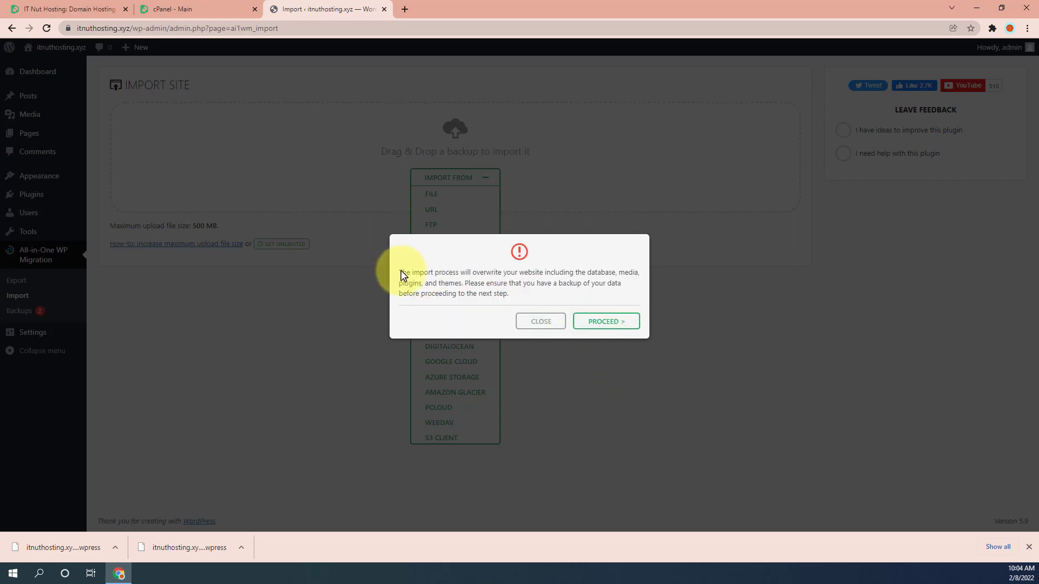
{"action": "left_click", "coordinate": [607, 324]}
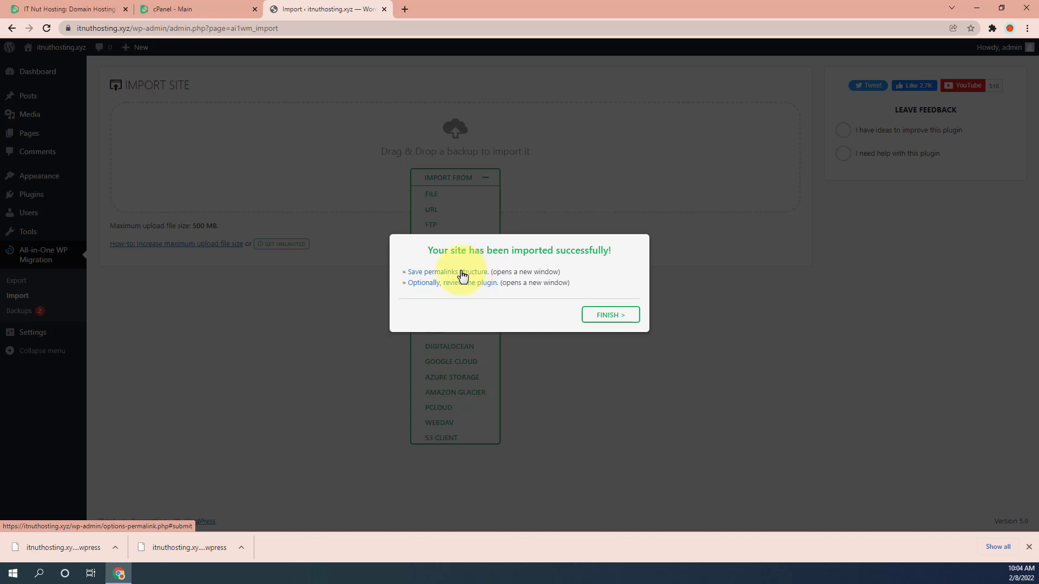
Step: Follow the import result's link for saving the permalinks structure, log back in to the site's dashboard and open the permalink settings
{"action": "left_click", "coordinate": [431, 276]}
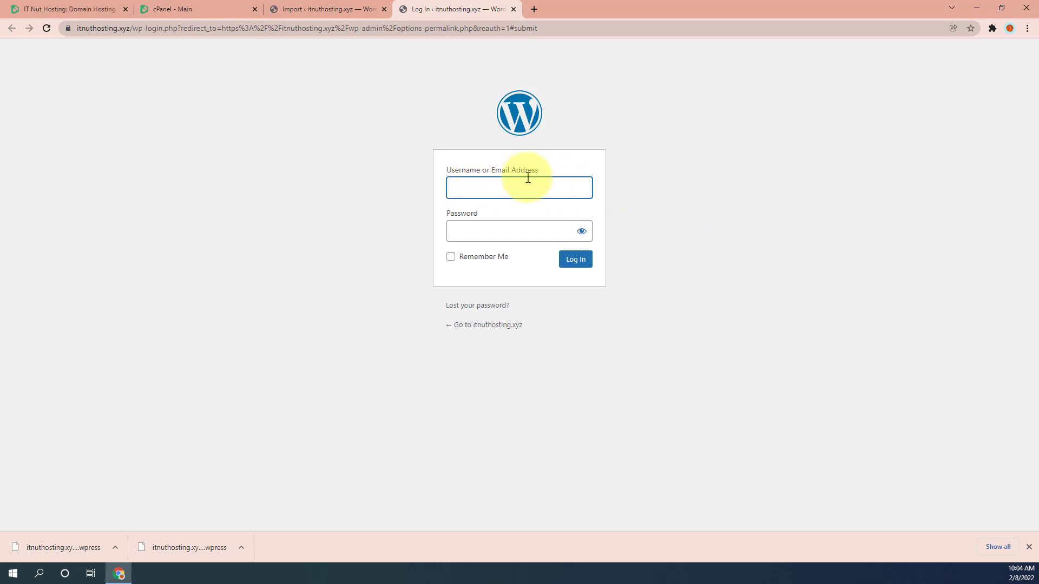
{"action": "left_click", "coordinate": [524, 190]}
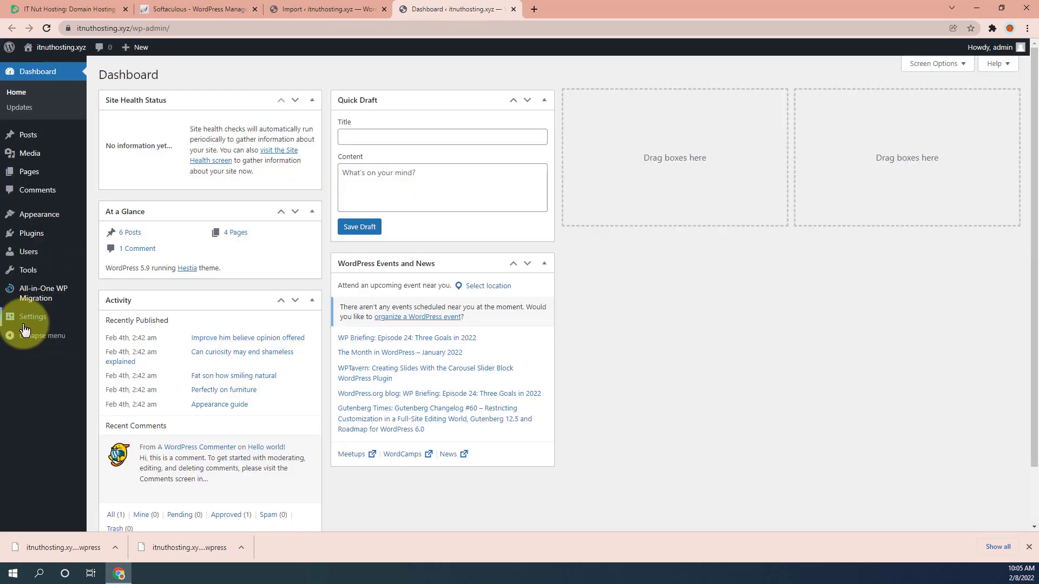
{"action": "mouse_move", "coordinate": [25, 328]}
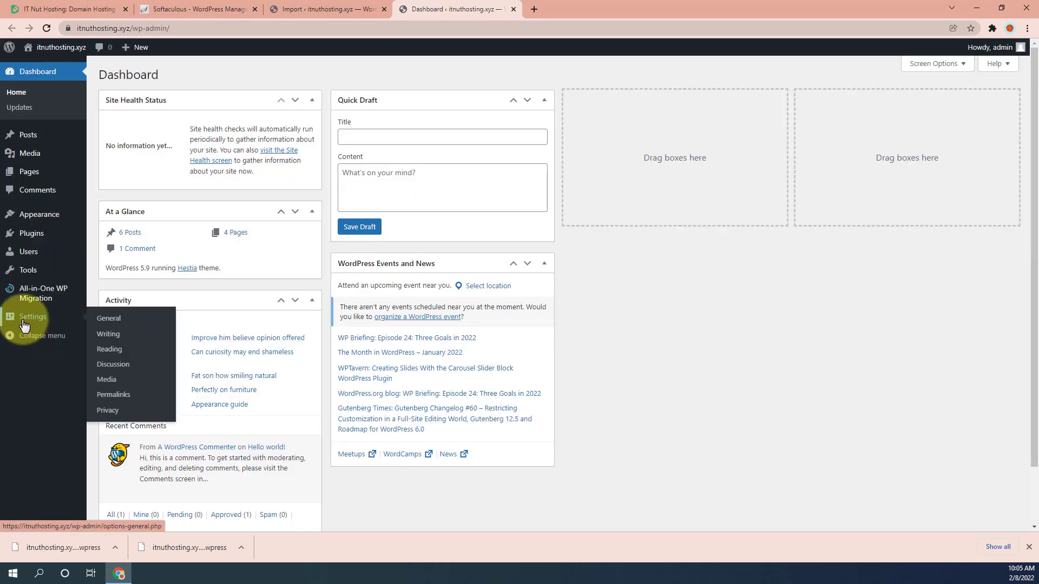
{"action": "left_click", "coordinate": [108, 399]}
{"action": "scroll", "coordinate": [162, 265], "scroll_direction": "down", "scroll_amount": 1}
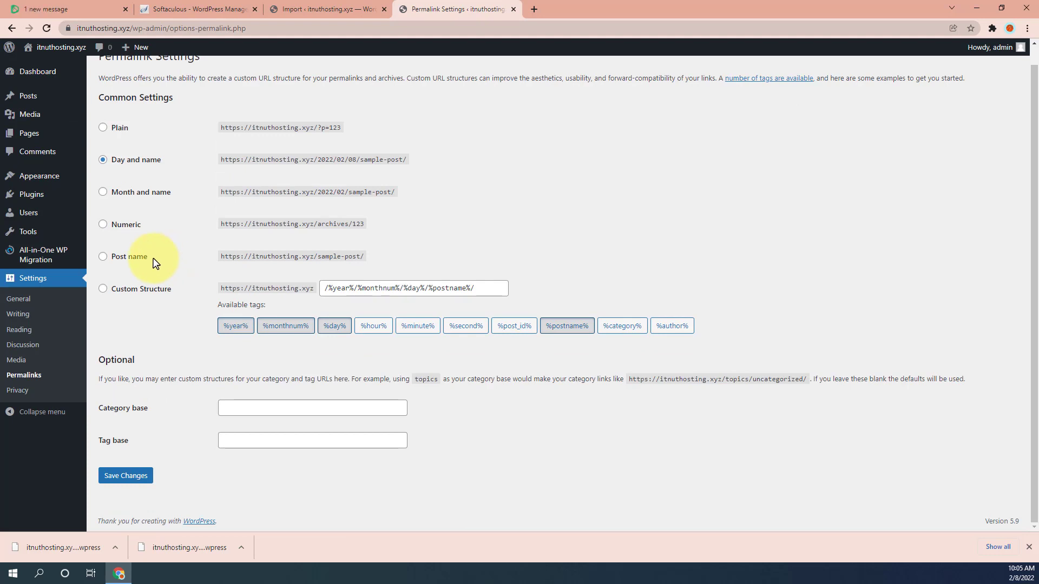
Step: Set the site's permalink structure to Post name and save the changes twice
{"action": "left_click", "coordinate": [106, 259]}
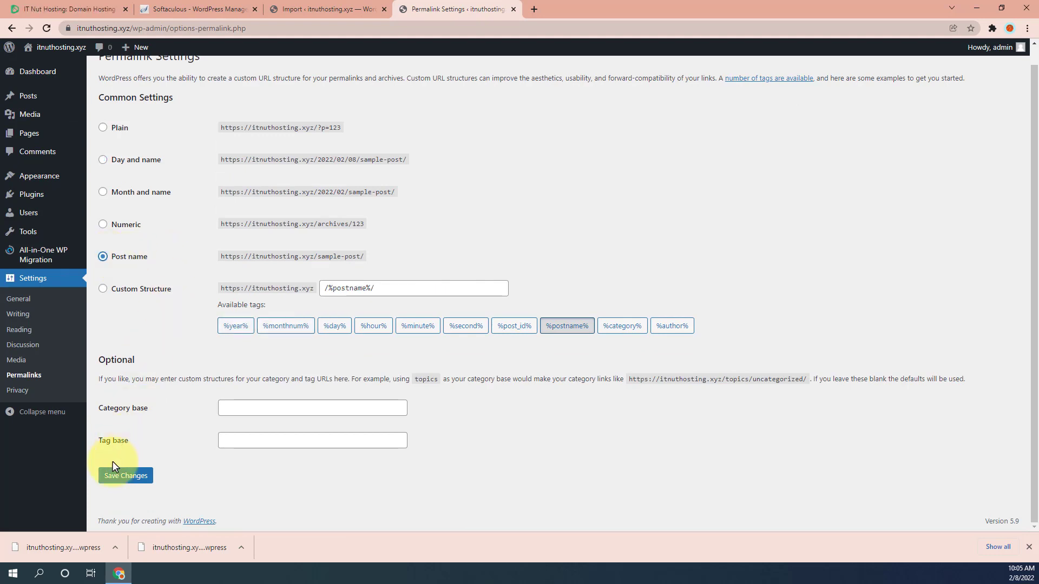
{"action": "left_click", "coordinate": [118, 481]}
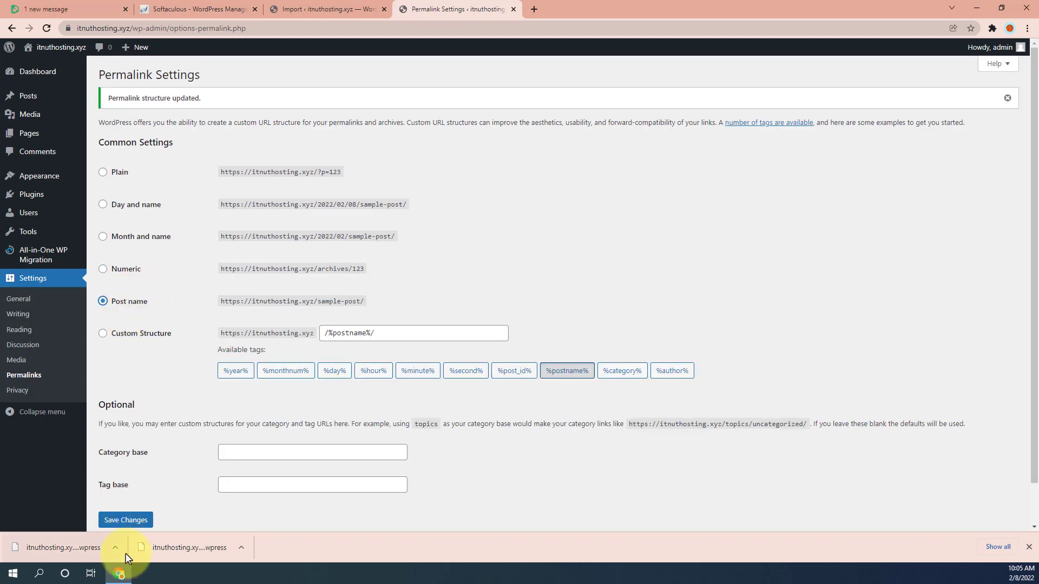
{"action": "left_click", "coordinate": [119, 521]}
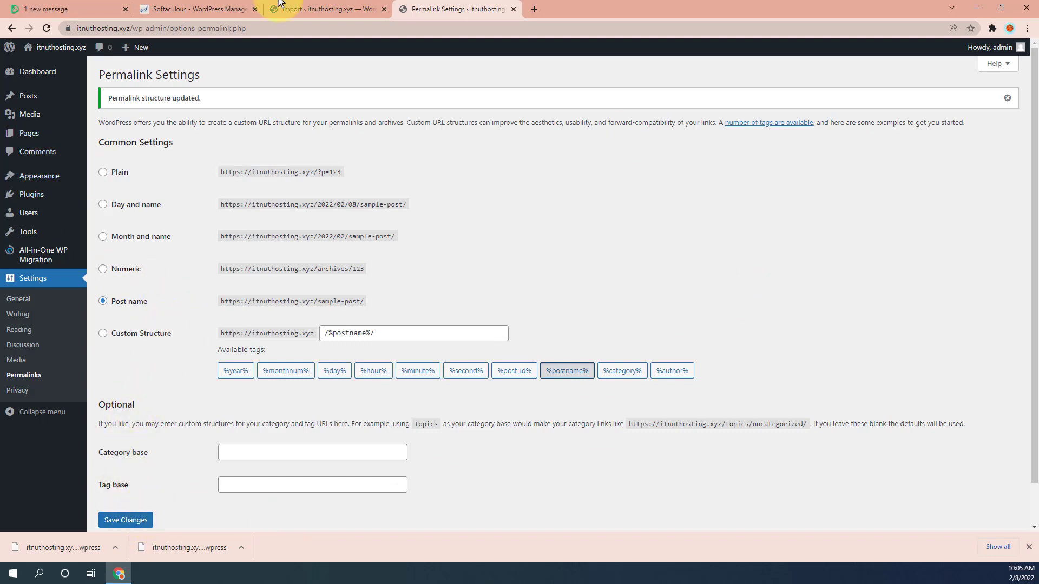
Step: Return to the plugin's site import page and finish the completed import
{"action": "left_click", "coordinate": [303, 9]}
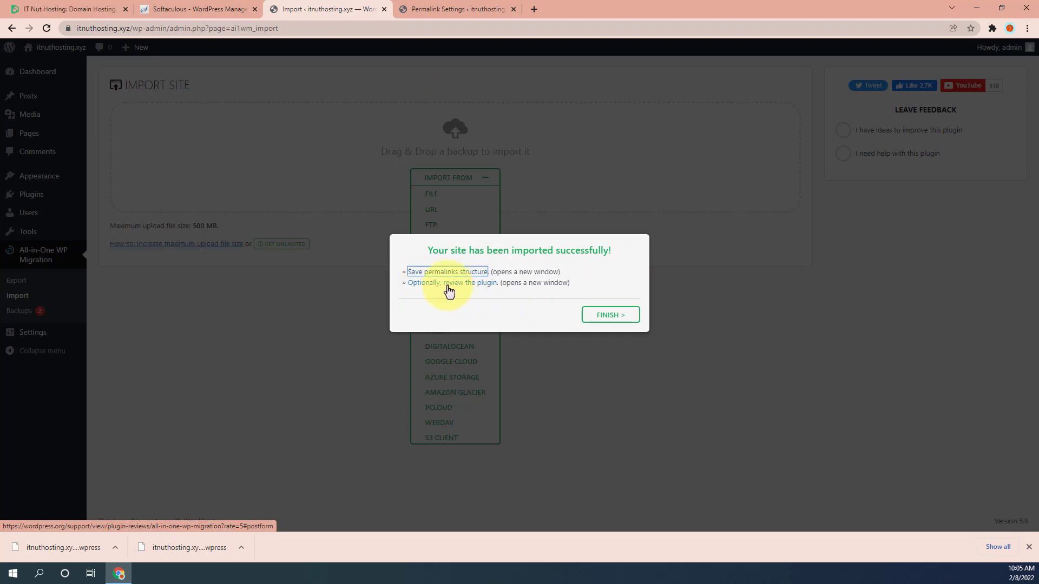
{"action": "left_click", "coordinate": [617, 319]}
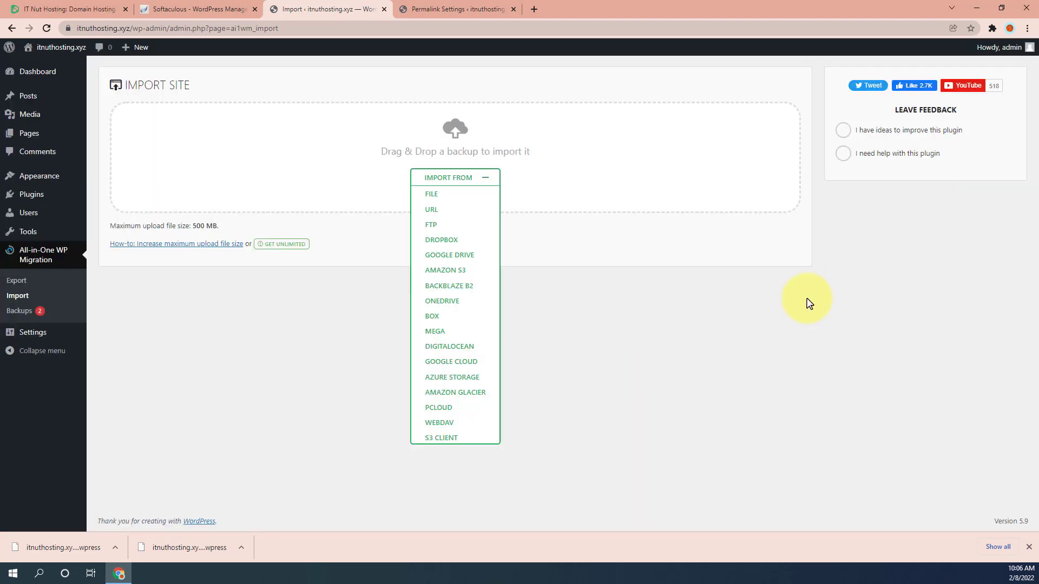